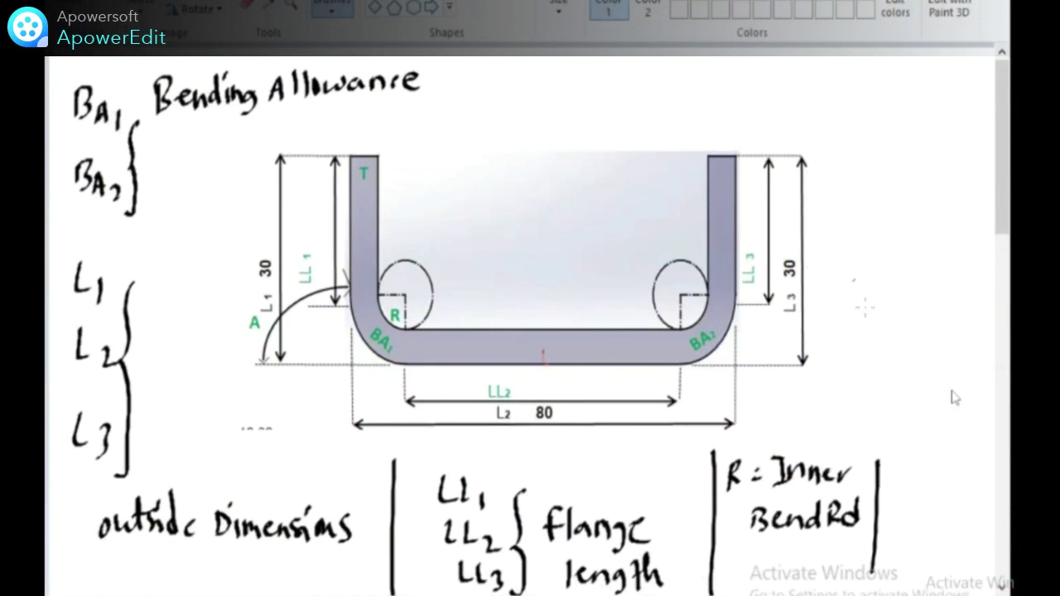
Handwrite 'T=thk' to the right of the 30 dimension
{"action": "mouse_move", "coordinate": [825, 239]}
{"action": "left_mouse_down"}
{"action": "mouse_move", "coordinate": [840, 236]}
{"action": "mouse_move", "coordinate": [833, 273]}
{"action": "mouse_move", "coordinate": [868, 237]}
{"action": "left_mouse_up"}
{"action": "mouse_move", "coordinate": [851, 253]}
{"action": "left_mouse_down"}
{"action": "mouse_move", "coordinate": [868, 252]}
{"action": "mouse_move", "coordinate": [878, 265]}
{"action": "left_mouse_up"}
{"action": "mouse_move", "coordinate": [871, 242]}
{"action": "left_mouse_down"}
{"action": "mouse_move", "coordinate": [891, 240]}
{"action": "mouse_move", "coordinate": [905, 262]}
{"action": "left_mouse_up"}
{"action": "left_click_drag", "start_coordinate": [914, 224], "coordinate": [913, 264]}
{"action": "left_click_drag", "start_coordinate": [929, 235], "coordinate": [931, 263]}
Write 'of Sheet' below it and draw a bent arrow above the U-channel
{"action": "left_click_drag", "start_coordinate": [871, 290], "coordinate": [867, 291]}
{"action": "left_click_drag", "start_coordinate": [889, 278], "coordinate": [882, 310]}
{"action": "mouse_move", "coordinate": [880, 291]}
{"action": "left_mouse_down"}
{"action": "mouse_move", "coordinate": [892, 290]}
{"action": "mouse_move", "coordinate": [899, 307]}
{"action": "left_mouse_up"}
{"action": "mouse_move", "coordinate": [918, 280]}
{"action": "left_mouse_down"}
{"action": "mouse_move", "coordinate": [916, 299]}
{"action": "mouse_move", "coordinate": [932, 308]}
{"action": "left_mouse_up"}
{"action": "left_click_drag", "start_coordinate": [937, 302], "coordinate": [948, 306]}
{"action": "left_click_drag", "start_coordinate": [950, 301], "coordinate": [961, 306]}
{"action": "left_click_drag", "start_coordinate": [968, 276], "coordinate": [965, 315]}
{"action": "left_click_drag", "start_coordinate": [958, 290], "coordinate": [974, 288]}
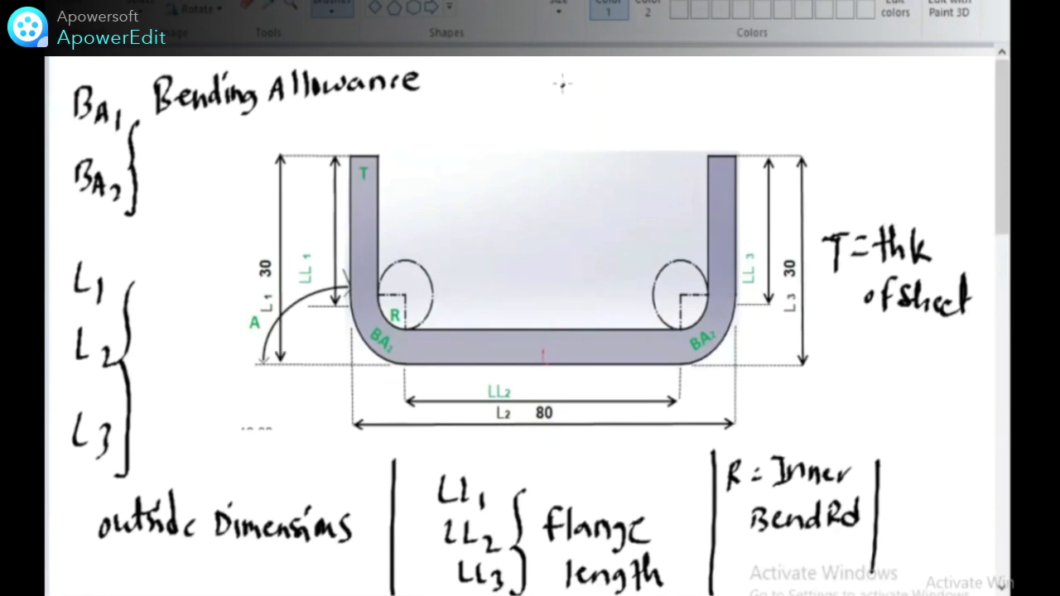
{"action": "left_click_drag", "start_coordinate": [564, 82], "coordinate": [545, 124]}
{"action": "left_click_drag", "start_coordinate": [534, 91], "coordinate": [534, 128]}
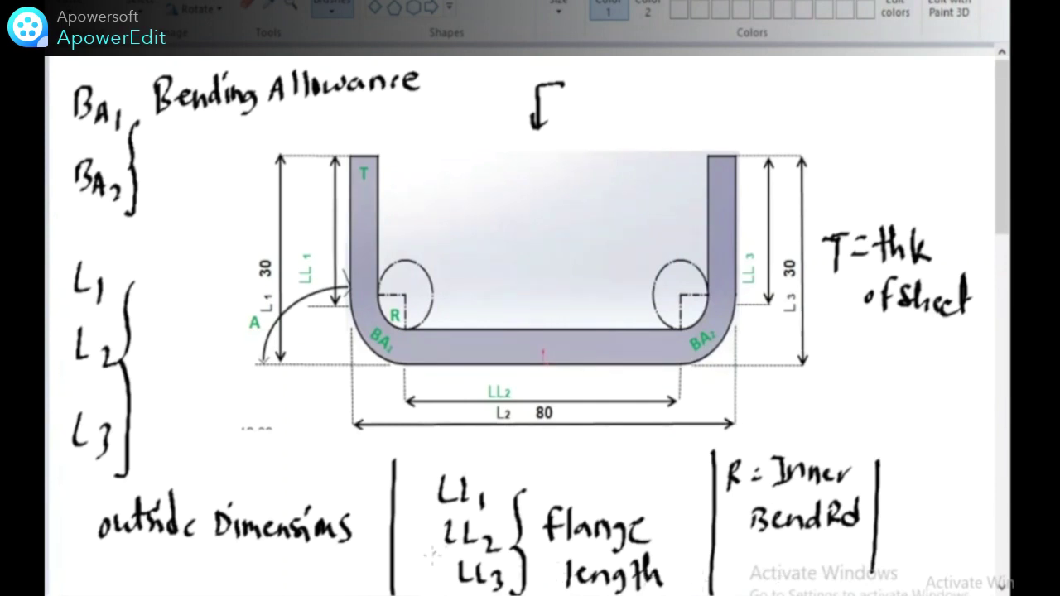
In blank canvas space, sketch a triangle crossed by a slanted line and a curved-edged quadrilateral
{"action": "scroll", "coordinate": [435, 126], "scroll_direction": "right", "scroll_amount": 10, "text": "shift"}
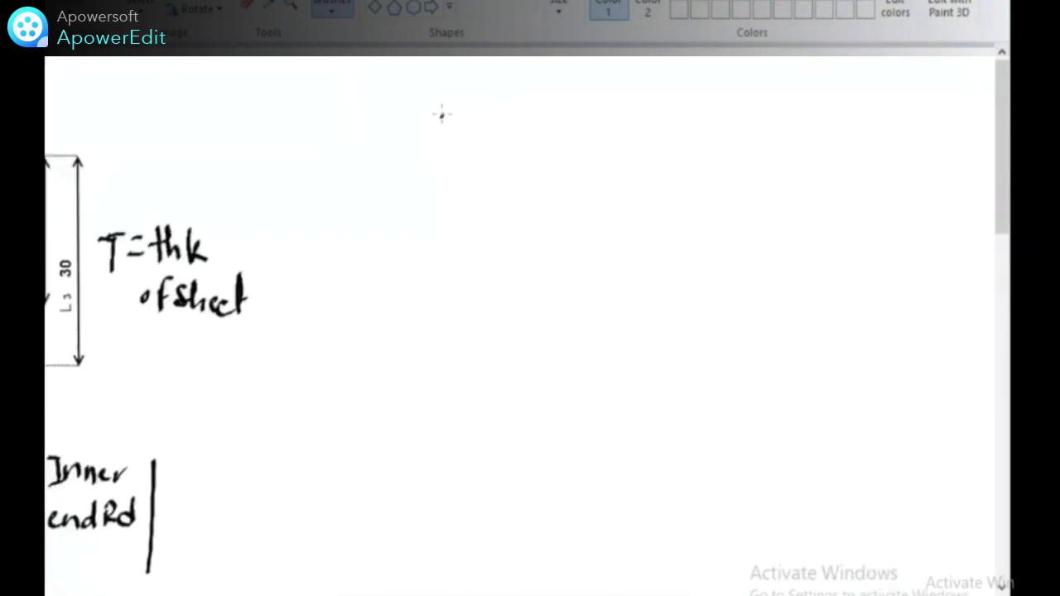
{"action": "left_click_drag", "start_coordinate": [441, 115], "coordinate": [397, 291]}
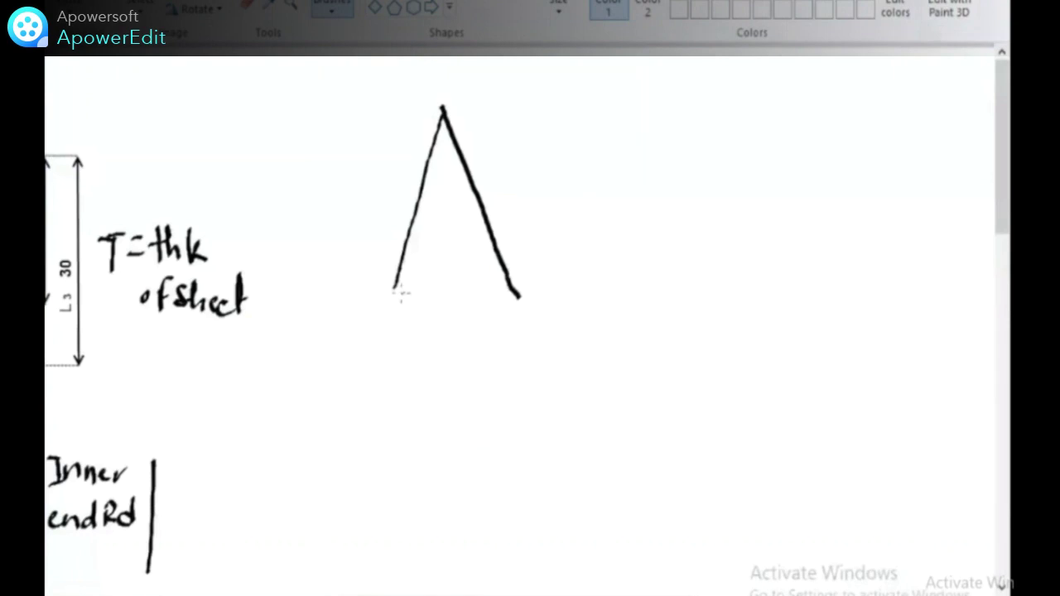
{"action": "left_click_drag", "start_coordinate": [396, 290], "coordinate": [518, 292]}
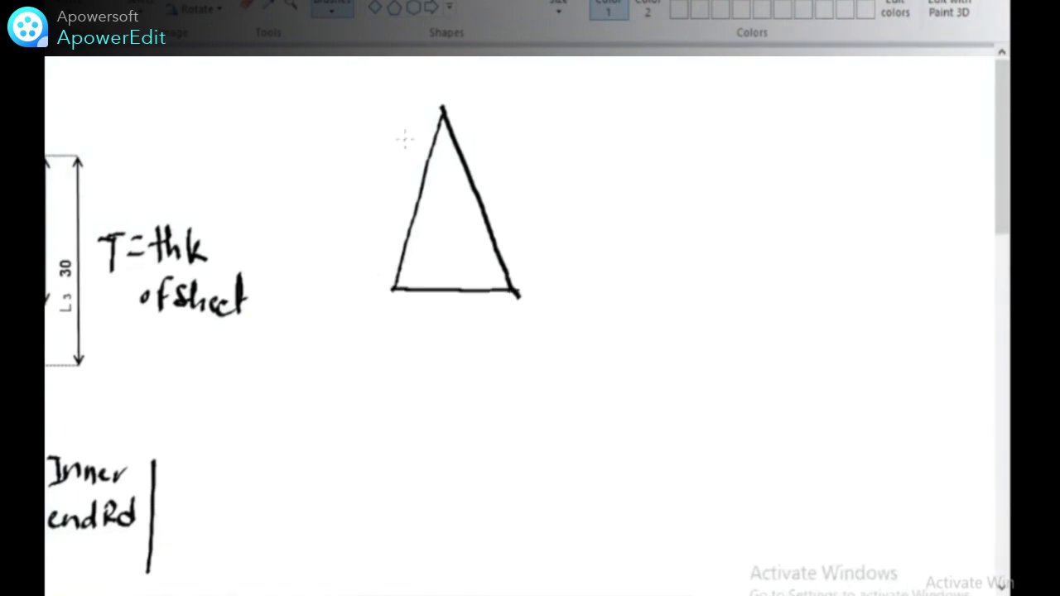
{"action": "left_click_drag", "start_coordinate": [364, 139], "coordinate": [522, 214]}
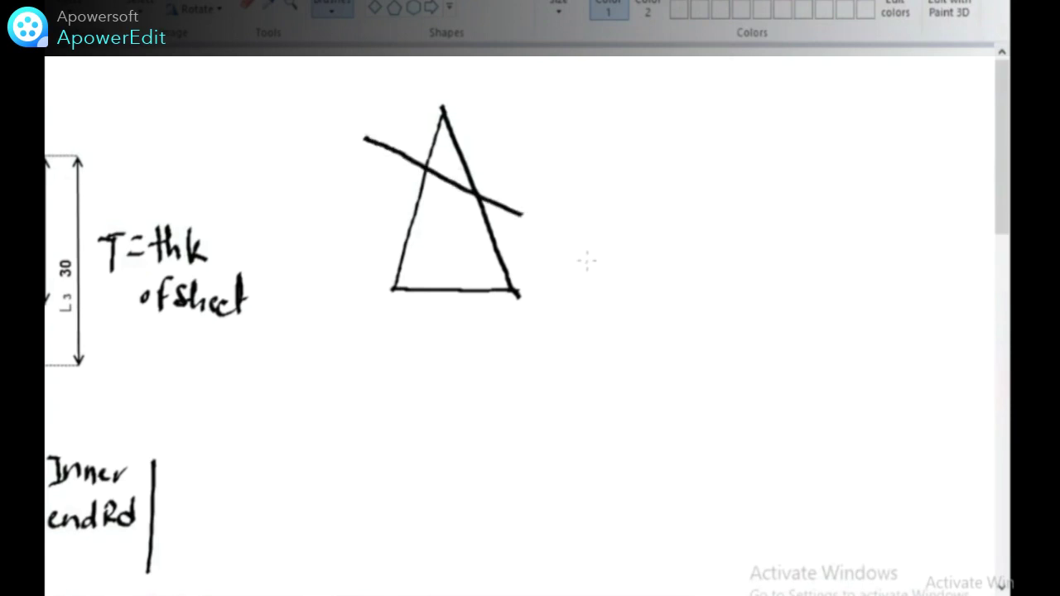
{"action": "left_click_drag", "start_coordinate": [569, 274], "coordinate": [850, 238]}
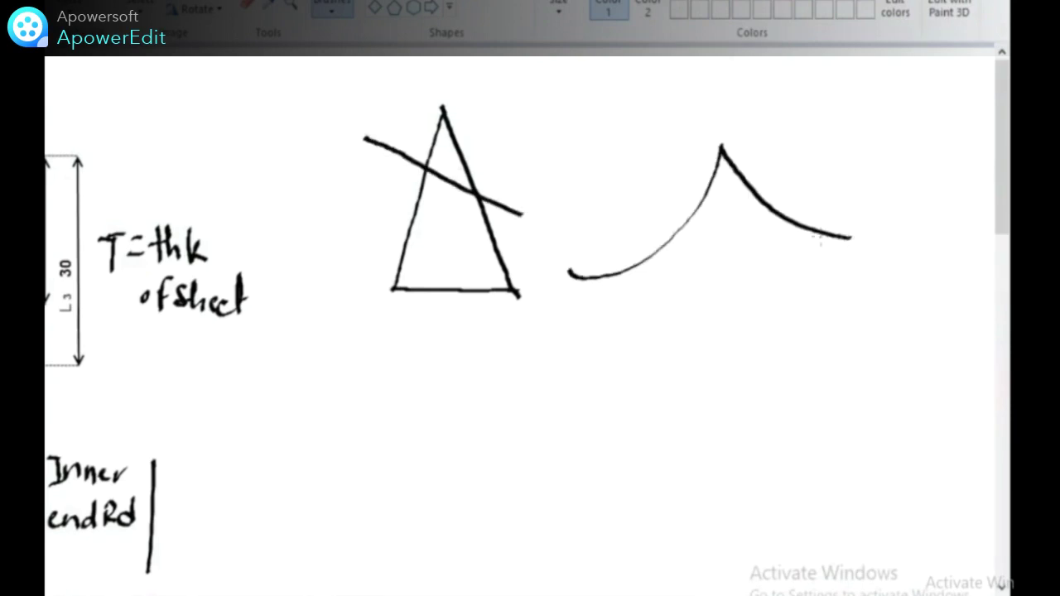
{"action": "mouse_move", "coordinate": [570, 274]}
{"action": "left_mouse_down"}
{"action": "mouse_move", "coordinate": [592, 457]}
{"action": "mouse_move", "coordinate": [855, 240]}
{"action": "left_mouse_up"}
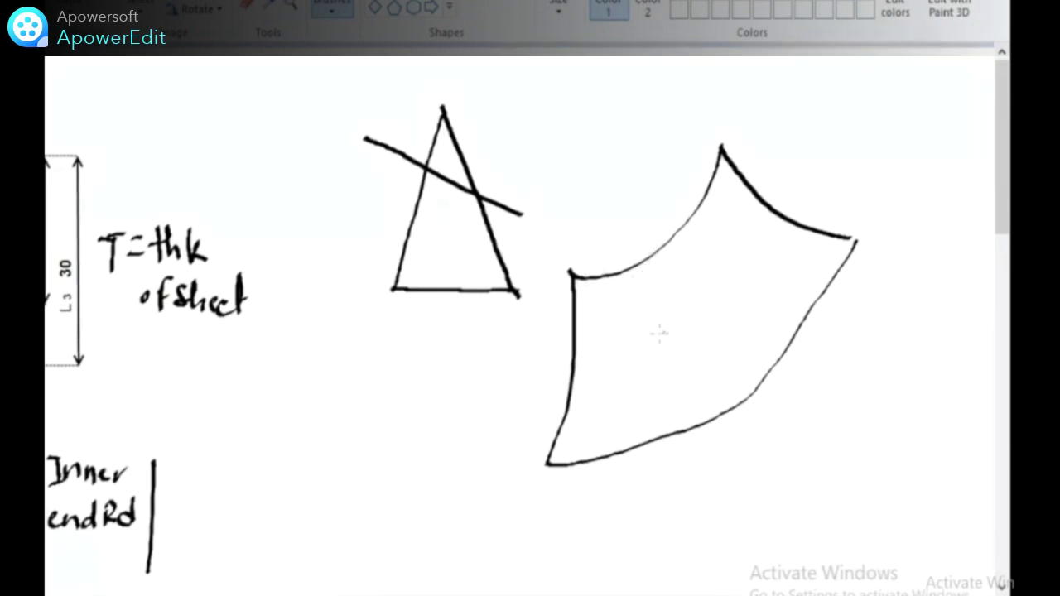
Add more strokes and write 'Development' labelled 2d beside the sketch
{"action": "scroll", "coordinate": [659, 334], "scroll_direction": "down", "scroll_amount": 2}
{"action": "mouse_move", "coordinate": [621, 290]}
{"action": "left_mouse_down"}
{"action": "mouse_move", "coordinate": [507, 338]}
{"action": "mouse_move", "coordinate": [515, 347]}
{"action": "left_mouse_up"}
{"action": "mouse_move", "coordinate": [343, 421]}
{"action": "left_mouse_down"}
{"action": "mouse_move", "coordinate": [357, 446]}
{"action": "mouse_move", "coordinate": [365, 432]}
{"action": "mouse_move", "coordinate": [406, 443]}
{"action": "left_mouse_up"}
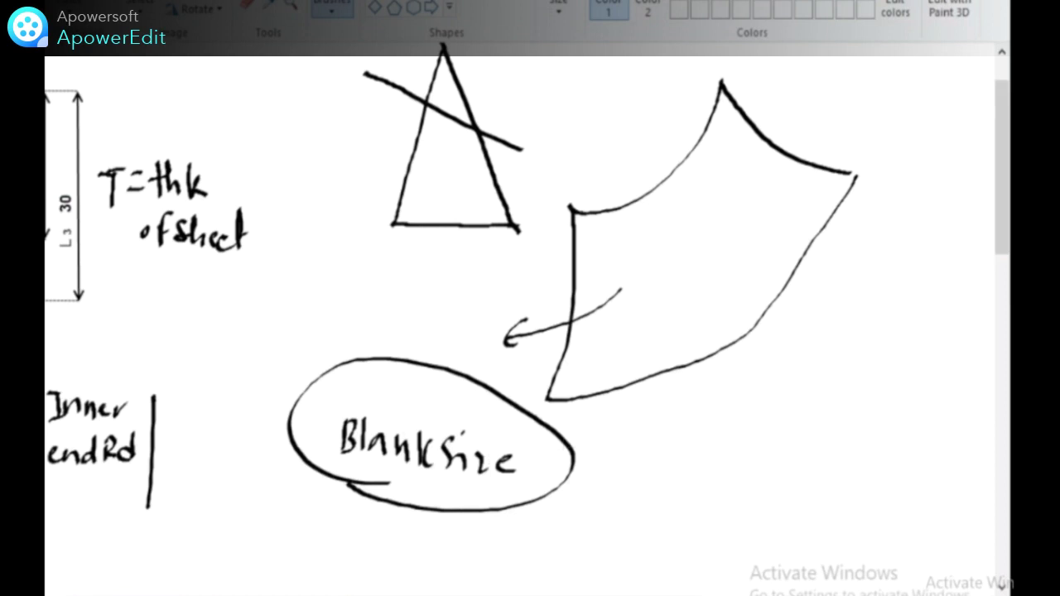
{"action": "mouse_move", "coordinate": [279, 436]}
{"action": "left_mouse_down"}
{"action": "mouse_move", "coordinate": [295, 455]}
{"action": "mouse_move", "coordinate": [356, 449]}
{"action": "mouse_move", "coordinate": [457, 460]}
{"action": "left_mouse_up"}
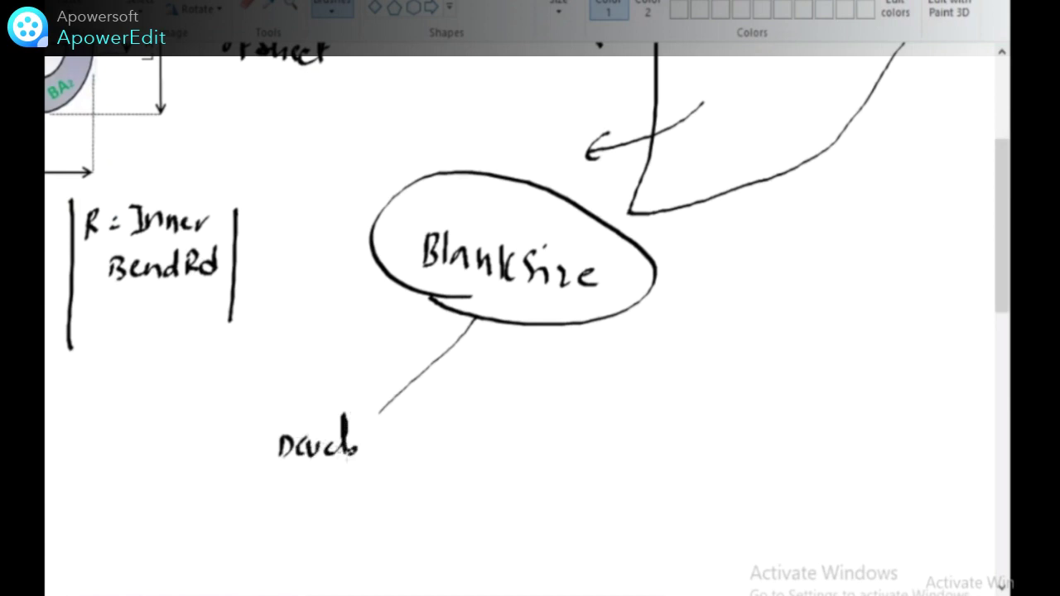
{"action": "mouse_move", "coordinate": [577, 336]}
{"action": "left_mouse_down"}
{"action": "mouse_move", "coordinate": [636, 443]}
{"action": "mouse_move", "coordinate": [639, 480]}
{"action": "mouse_move", "coordinate": [700, 464]}
{"action": "mouse_move", "coordinate": [798, 472]}
{"action": "left_mouse_up"}
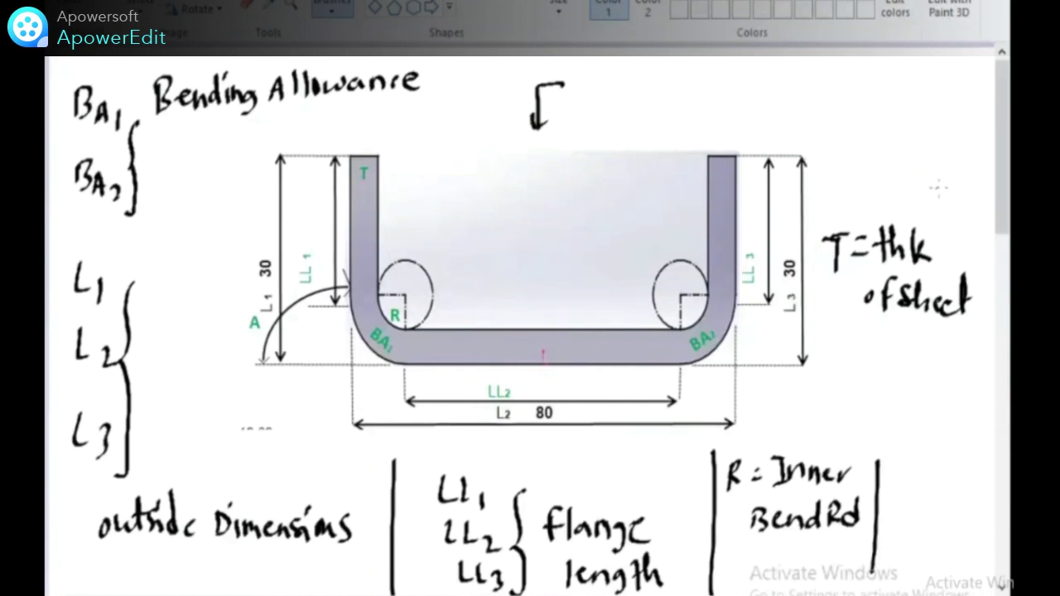
{"action": "left_click_drag", "start_coordinate": [1004, 190], "coordinate": [1003, 346]}
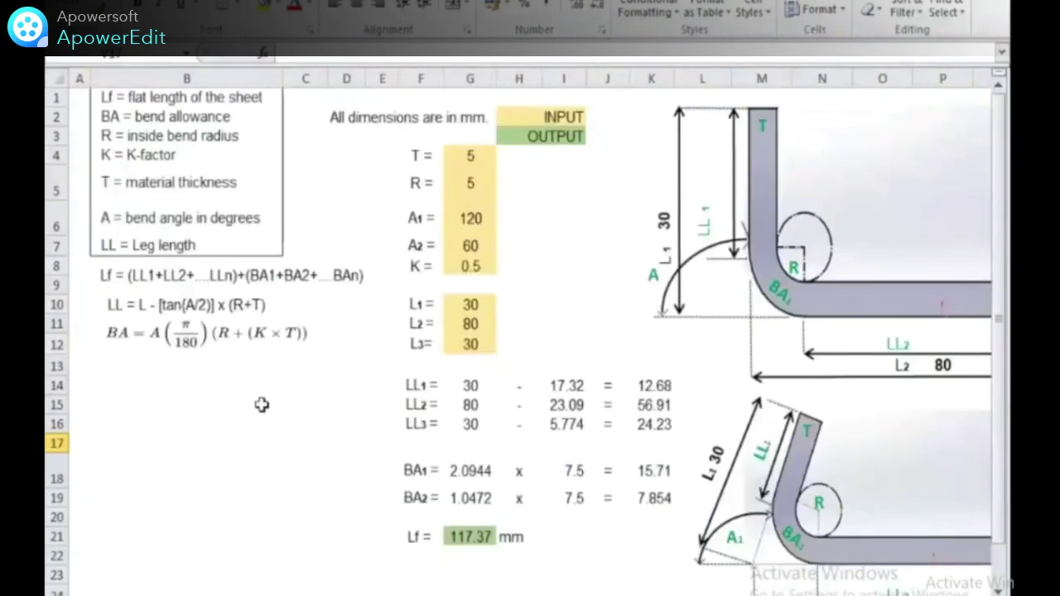
{"action": "left_click_drag", "start_coordinate": [379, 359], "coordinate": [74, 97]}
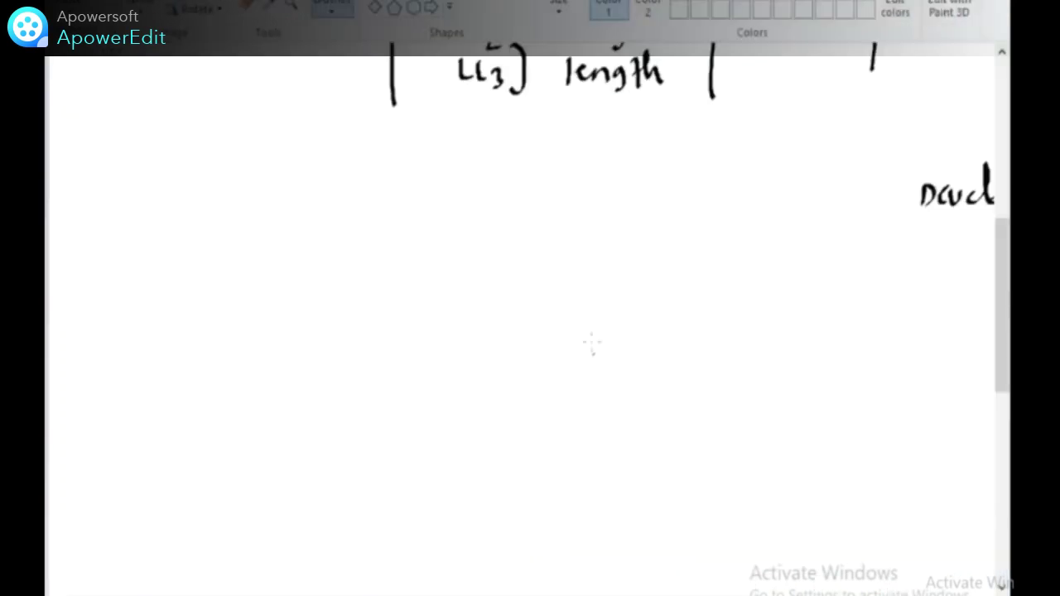
{"action": "scroll", "coordinate": [591, 343], "scroll_direction": "up", "scroll_amount": 5}
Start a new canvas without saving, paste the U-channel diagram, and pick a handwriting brush
{"action": "key", "text": "ctrl+n"}
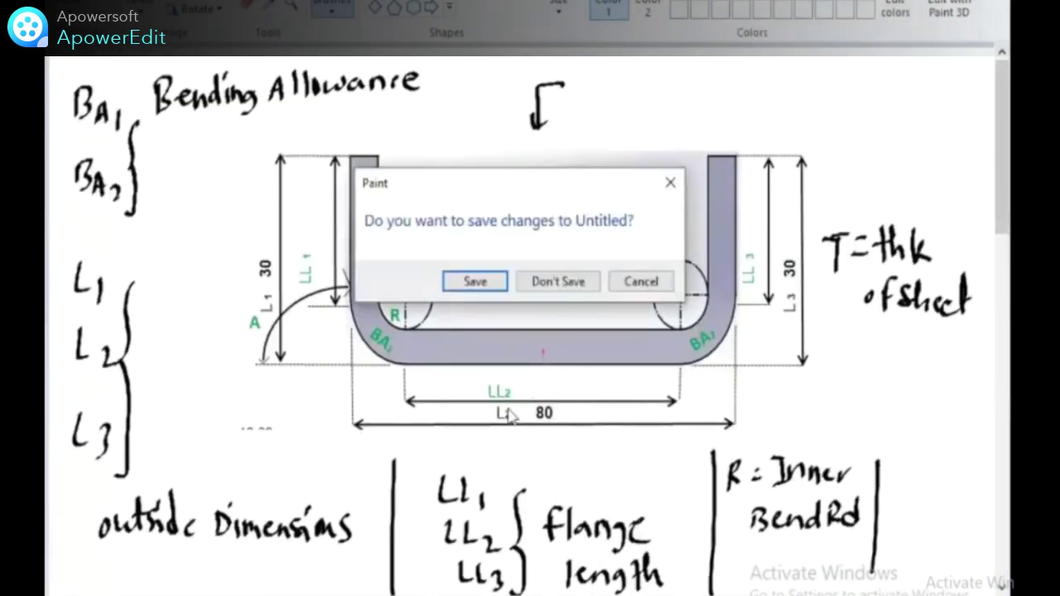
{"action": "left_click", "coordinate": [557, 281]}
{"action": "key", "text": "ctrl+v"}
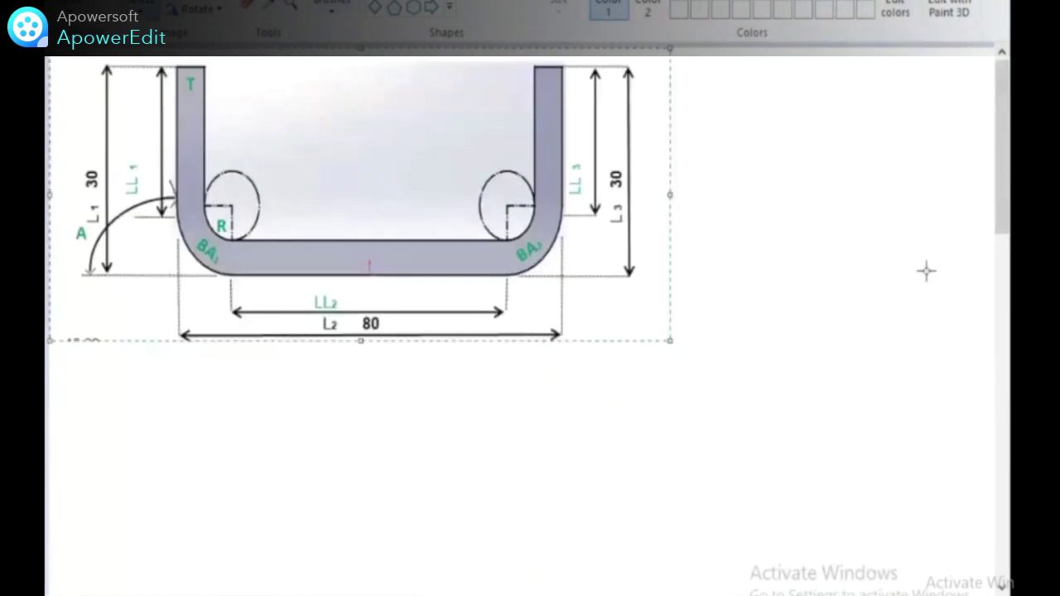
{"action": "left_click", "coordinate": [331, 10]}
{"action": "left_click", "coordinate": [366, 46]}
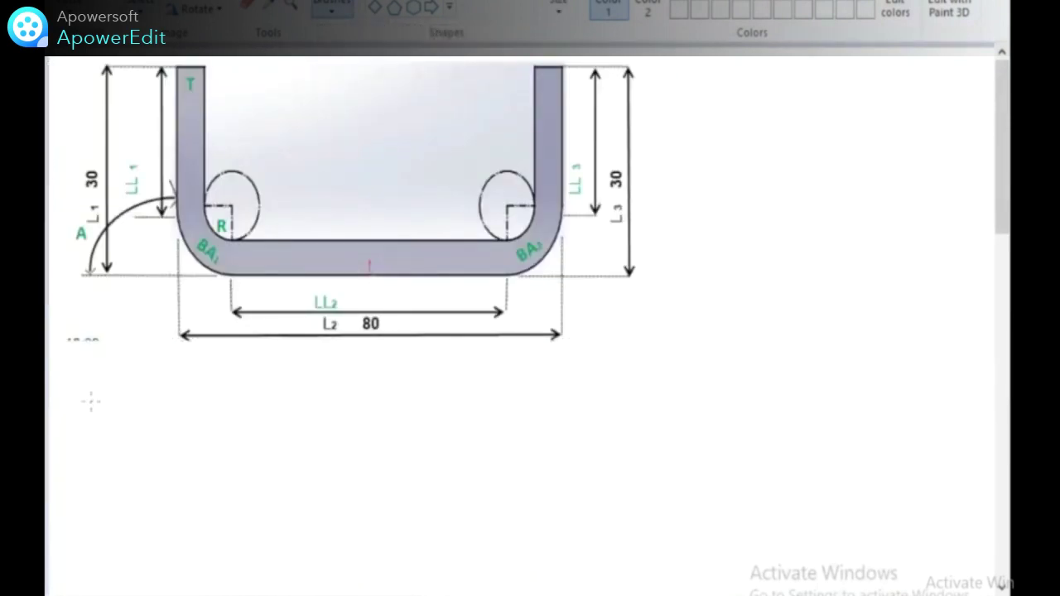
Handwrite the formula BA1 = A(π/180)(R+(k×T)) below the diagram
{"action": "mouse_move", "coordinate": [93, 394]}
{"action": "left_mouse_down"}
{"action": "mouse_move", "coordinate": [98, 423]}
{"action": "mouse_move", "coordinate": [129, 409]}
{"action": "left_mouse_up"}
{"action": "left_click_drag", "start_coordinate": [139, 416], "coordinate": [152, 414]}
{"action": "mouse_move", "coordinate": [140, 424]}
{"action": "left_mouse_down"}
{"action": "mouse_move", "coordinate": [155, 423]}
{"action": "mouse_move", "coordinate": [130, 447]}
{"action": "left_mouse_up"}
{"action": "left_click_drag", "start_coordinate": [186, 424], "coordinate": [195, 404]}
{"action": "left_click_drag", "start_coordinate": [216, 396], "coordinate": [212, 453]}
{"action": "left_click_drag", "start_coordinate": [222, 401], "coordinate": [264, 396]}
{"action": "left_click_drag", "start_coordinate": [235, 439], "coordinate": [266, 454]}
{"action": "left_click_drag", "start_coordinate": [321, 431], "coordinate": [333, 418]}
{"action": "mouse_move", "coordinate": [392, 411]}
{"action": "left_mouse_down"}
{"action": "mouse_move", "coordinate": [391, 430]}
{"action": "mouse_move", "coordinate": [426, 429]}
{"action": "left_mouse_up"}
{"action": "mouse_move", "coordinate": [426, 416]}
{"action": "left_mouse_down"}
{"action": "mouse_move", "coordinate": [415, 430]}
{"action": "mouse_move", "coordinate": [452, 412]}
{"action": "left_mouse_up"}
{"action": "left_click_drag", "start_coordinate": [442, 413], "coordinate": [440, 436]}
{"action": "left_click_drag", "start_coordinate": [457, 401], "coordinate": [458, 439]}
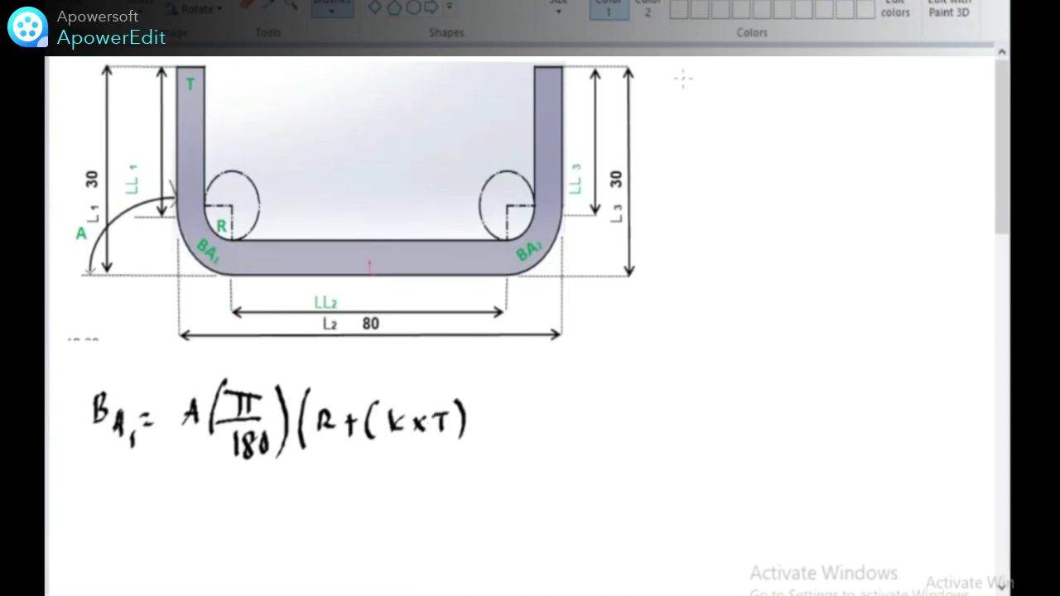
Write 'A1 = 90°' at the top right and circle the angle label A
{"action": "left_click_drag", "start_coordinate": [676, 99], "coordinate": [694, 98]}
{"action": "left_click_drag", "start_coordinate": [702, 86], "coordinate": [702, 106]}
{"action": "left_click_drag", "start_coordinate": [717, 84], "coordinate": [728, 84]}
{"action": "left_click_drag", "start_coordinate": [719, 93], "coordinate": [730, 93]}
{"action": "left_click_drag", "start_coordinate": [765, 76], "coordinate": [758, 100]}
{"action": "mouse_move", "coordinate": [781, 80]}
{"action": "left_mouse_down"}
{"action": "mouse_move", "coordinate": [778, 94]}
{"action": "mouse_move", "coordinate": [797, 71]}
{"action": "left_mouse_up"}
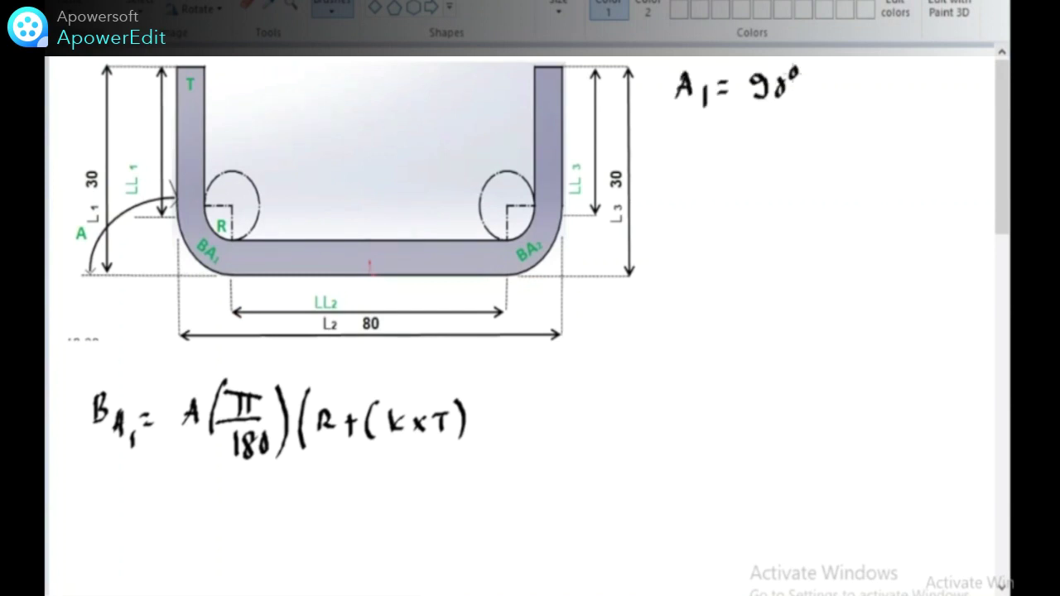
{"action": "mouse_move", "coordinate": [93, 219]}
{"action": "left_mouse_down"}
{"action": "mouse_move", "coordinate": [80, 256]}
{"action": "mouse_move", "coordinate": [97, 239]}
{"action": "left_mouse_up"}
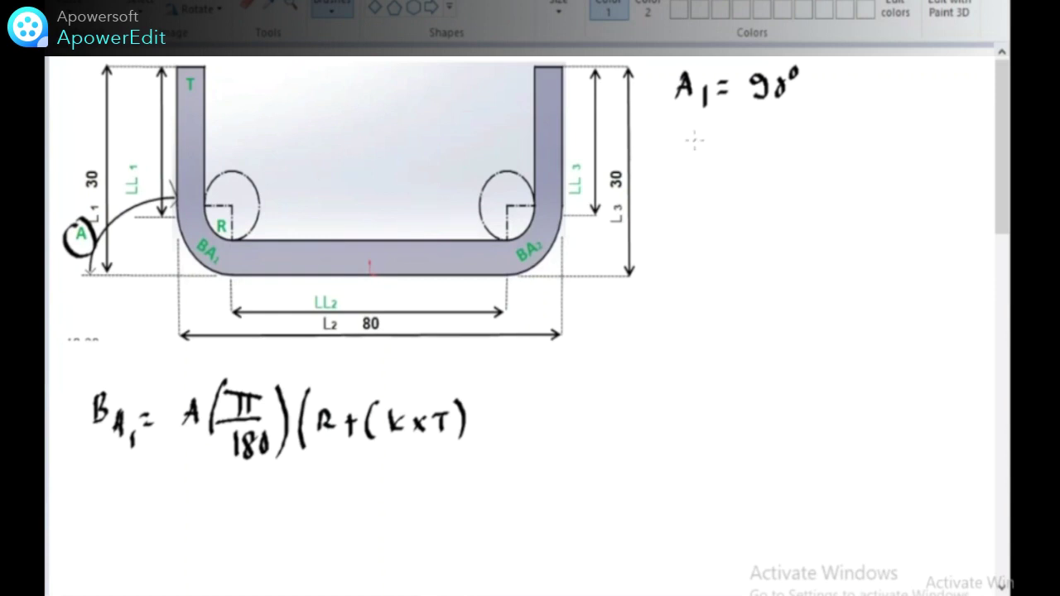
Write thickness = 5 and R = 5 beneath A1 = 90°
{"action": "left_click_drag", "start_coordinate": [679, 153], "coordinate": [800, 132]}
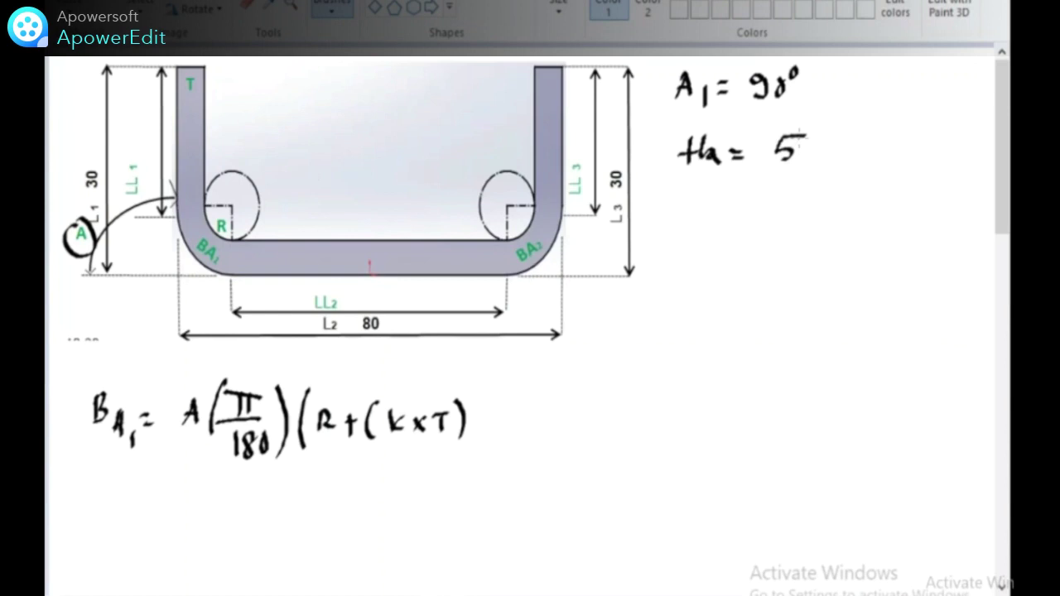
{"action": "left_click_drag", "start_coordinate": [694, 217], "coordinate": [710, 203]}
{"action": "left_click_drag", "start_coordinate": [724, 205], "coordinate": [737, 208]}
{"action": "left_click_drag", "start_coordinate": [783, 192], "coordinate": [770, 215]}
Add K = 0.5 on the line below R = 5
{"action": "mouse_move", "coordinate": [700, 252]}
{"action": "left_mouse_down"}
{"action": "mouse_move", "coordinate": [699, 281]}
{"action": "mouse_move", "coordinate": [717, 280]}
{"action": "left_mouse_up"}
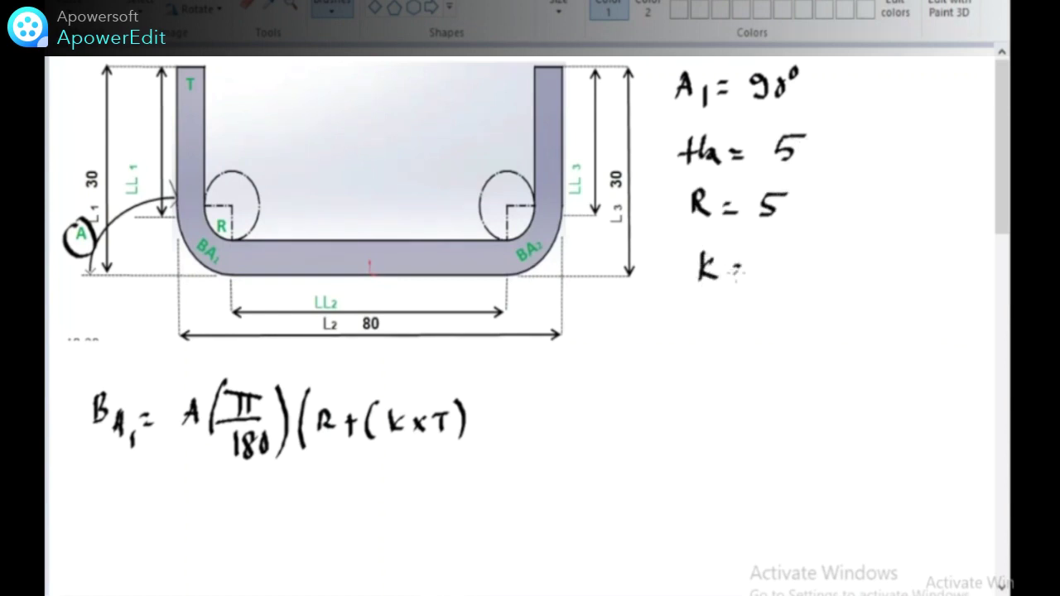
{"action": "left_click_drag", "start_coordinate": [772, 255], "coordinate": [770, 279]}
{"action": "left_click", "coordinate": [785, 273]}
{"action": "left_click_drag", "start_coordinate": [801, 257], "coordinate": [795, 279]}
{"action": "left_click_drag", "start_coordinate": [802, 255], "coordinate": [818, 253]}
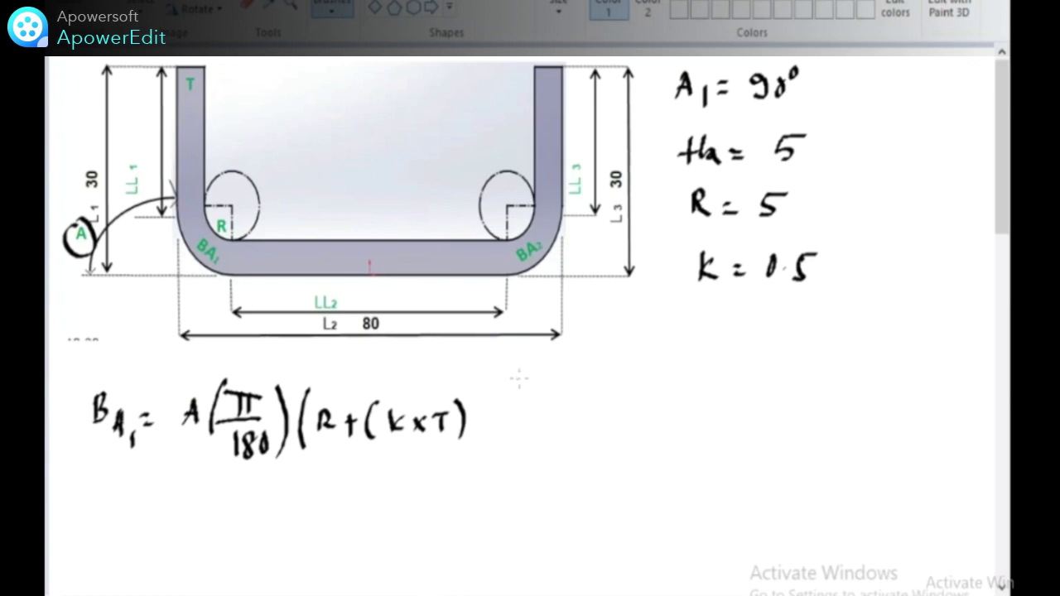
Begin the substitution line under the formula with '= 90(π/180)'
{"action": "left_click_drag", "start_coordinate": [150, 493], "coordinate": [162, 492]}
{"action": "left_click_drag", "start_coordinate": [149, 502], "coordinate": [163, 501]}
{"action": "left_click_drag", "start_coordinate": [197, 485], "coordinate": [193, 508]}
{"action": "left_click_drag", "start_coordinate": [215, 485], "coordinate": [216, 486]}
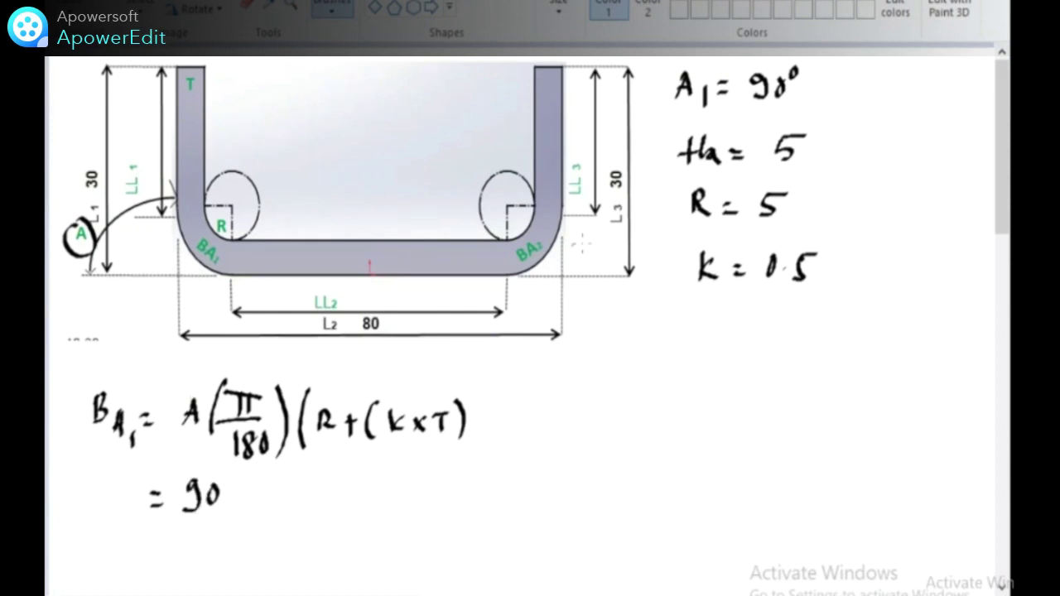
{"action": "mouse_move", "coordinate": [243, 482]}
{"action": "left_mouse_down"}
{"action": "mouse_move", "coordinate": [237, 519]}
{"action": "mouse_move", "coordinate": [264, 505]}
{"action": "left_mouse_up"}
{"action": "mouse_move", "coordinate": [257, 489]}
{"action": "left_mouse_down"}
{"action": "mouse_move", "coordinate": [290, 487]}
{"action": "mouse_move", "coordinate": [279, 504]}
{"action": "mouse_move", "coordinate": [291, 507]}
{"action": "left_mouse_up"}
{"action": "left_click_drag", "start_coordinate": [267, 515], "coordinate": [267, 534]}
{"action": "left_click_drag", "start_coordinate": [279, 517], "coordinate": [275, 534]}
{"action": "left_click_drag", "start_coordinate": [289, 520], "coordinate": [288, 534]}
{"action": "left_click_drag", "start_coordinate": [318, 476], "coordinate": [321, 523]}
{"action": "left_click_drag", "start_coordinate": [337, 480], "coordinate": [333, 526]}
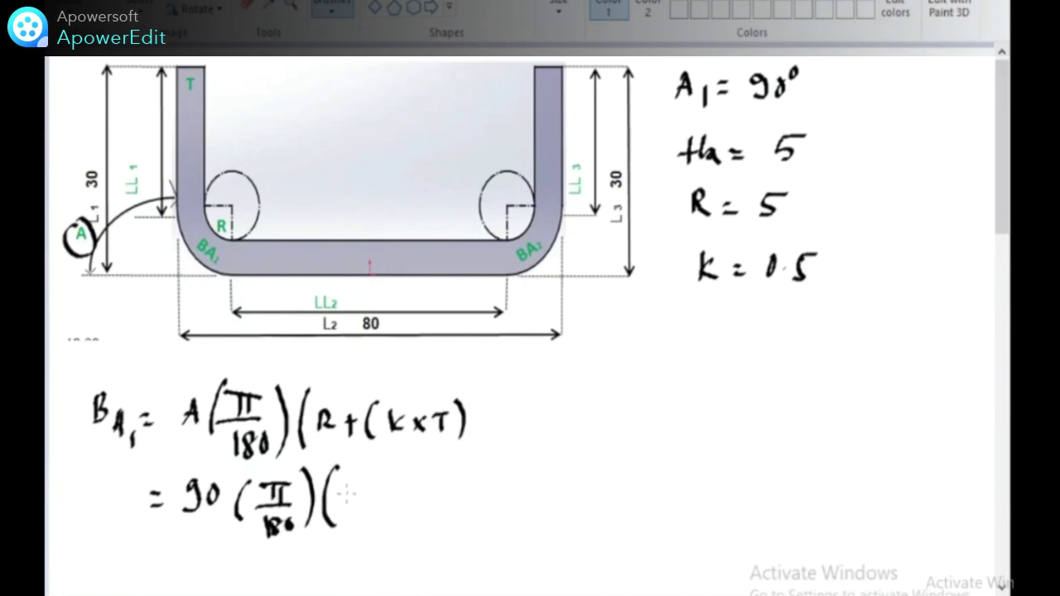
Complete the substituted bracket as (5+(0.5x5))
{"action": "left_click_drag", "start_coordinate": [364, 476], "coordinate": [351, 505]}
{"action": "left_click_drag", "start_coordinate": [371, 487], "coordinate": [389, 485]}
{"action": "left_click_drag", "start_coordinate": [413, 474], "coordinate": [407, 522]}
{"action": "mouse_move", "coordinate": [426, 480]}
{"action": "left_mouse_down"}
{"action": "mouse_move", "coordinate": [453, 507]}
{"action": "mouse_move", "coordinate": [506, 510]}
{"action": "left_mouse_up"}
{"action": "left_click", "coordinate": [443, 497]}
{"action": "left_click_drag", "start_coordinate": [530, 469], "coordinate": [531, 523]}
Start a result line beneath reading 'BA1 ='
{"action": "mouse_move", "coordinate": [155, 556]}
{"action": "left_mouse_down"}
{"action": "mouse_move", "coordinate": [176, 554]}
{"action": "mouse_move", "coordinate": [177, 566]}
{"action": "left_mouse_up"}
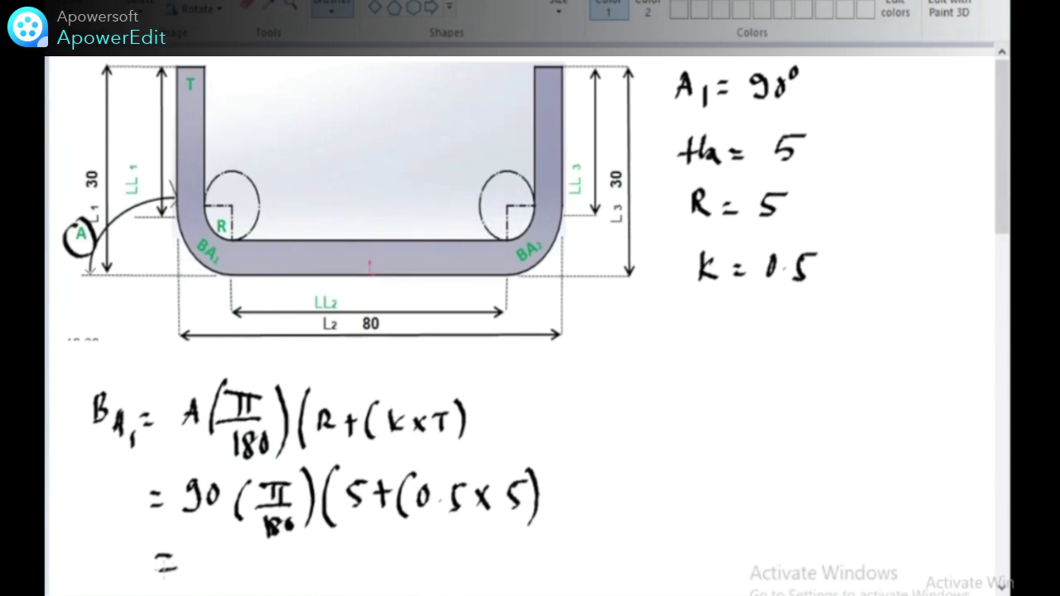
{"action": "left_click_drag", "start_coordinate": [91, 543], "coordinate": [93, 571]}
{"action": "left_click_drag", "start_coordinate": [92, 545], "coordinate": [95, 569]}
{"action": "left_click_drag", "start_coordinate": [105, 571], "coordinate": [121, 570]}
{"action": "left_click_drag", "start_coordinate": [121, 555], "coordinate": [129, 580]}
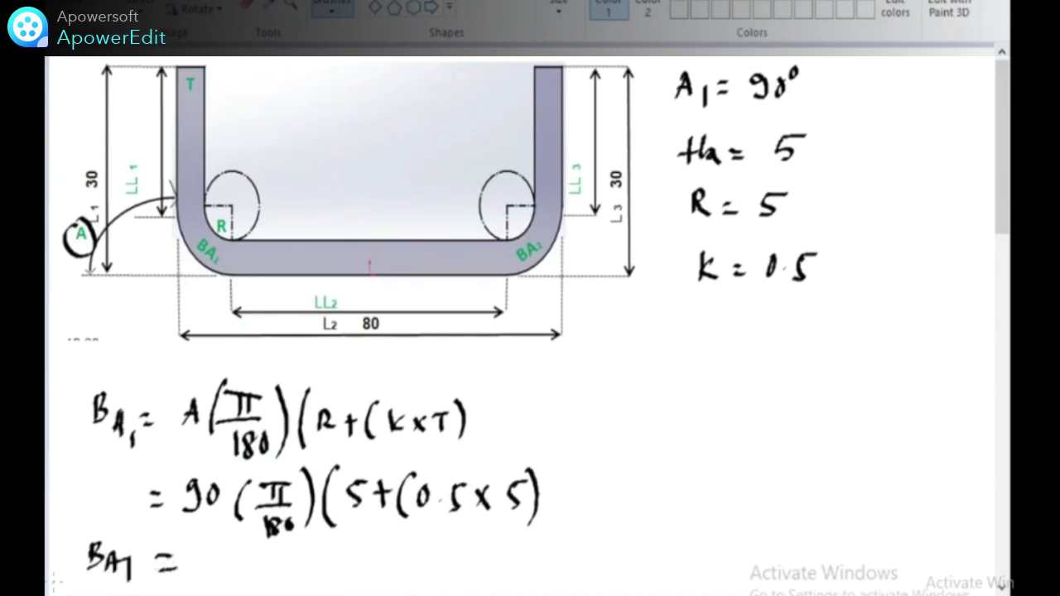